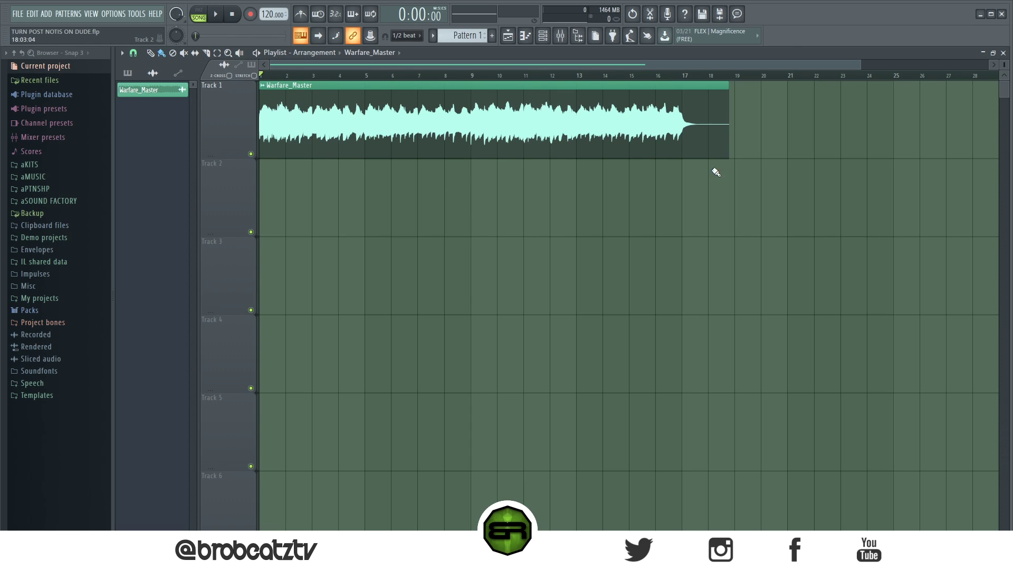
# Start song playback to hear the Warfare_Master sample on Track 1
pyautogui.click(217, 16)
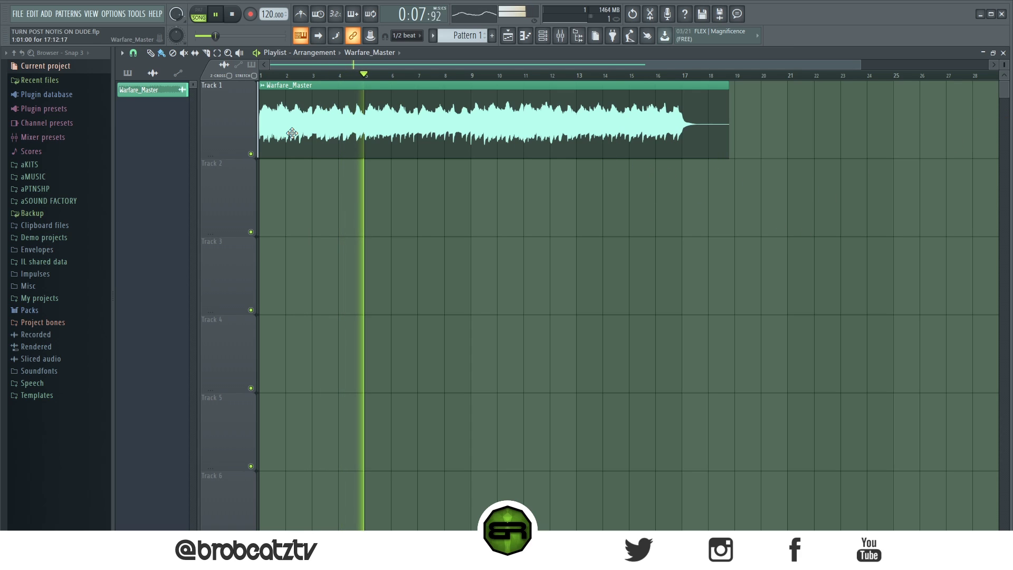
# Stop playback and open the Warfare_Master sample's channel settings
pyautogui.click(234, 16)
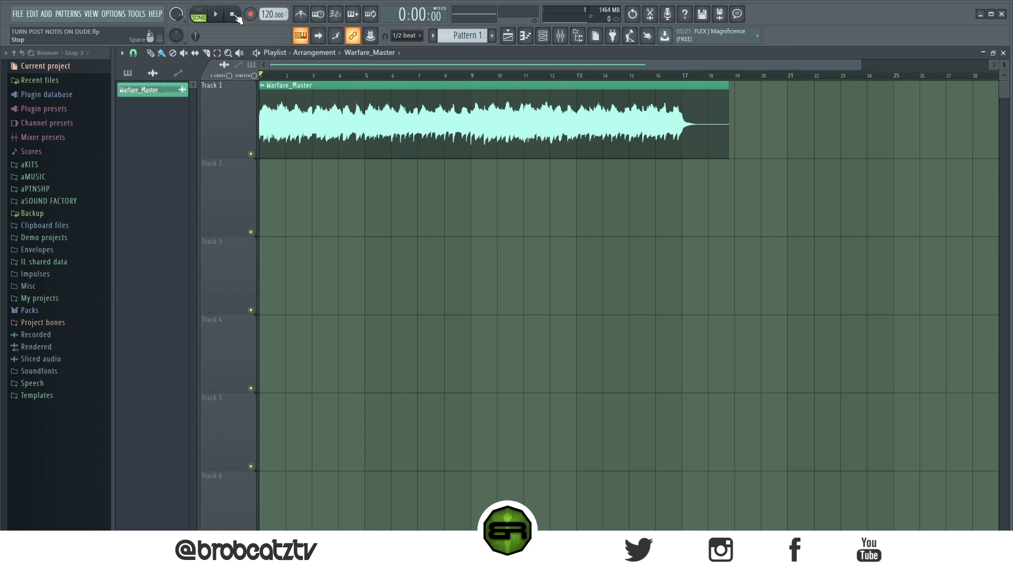
pyautogui.doubleClick(397, 119)
pyautogui.moveTo(394, 135); pyautogui.dragTo(355, 91)
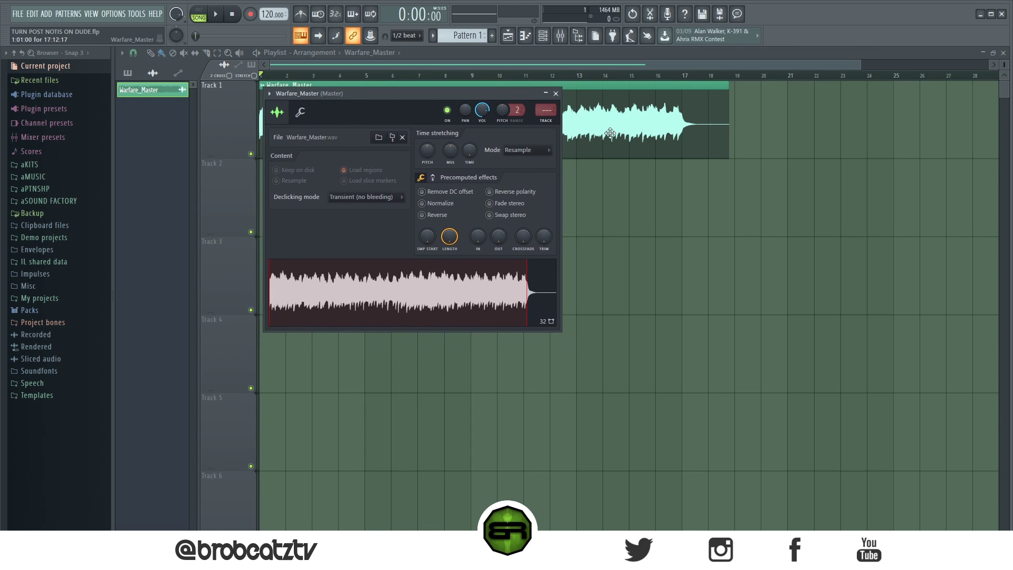
# Load the sample into a new Slicex channel and position the Slicex window
pyautogui.rightClick(347, 287)
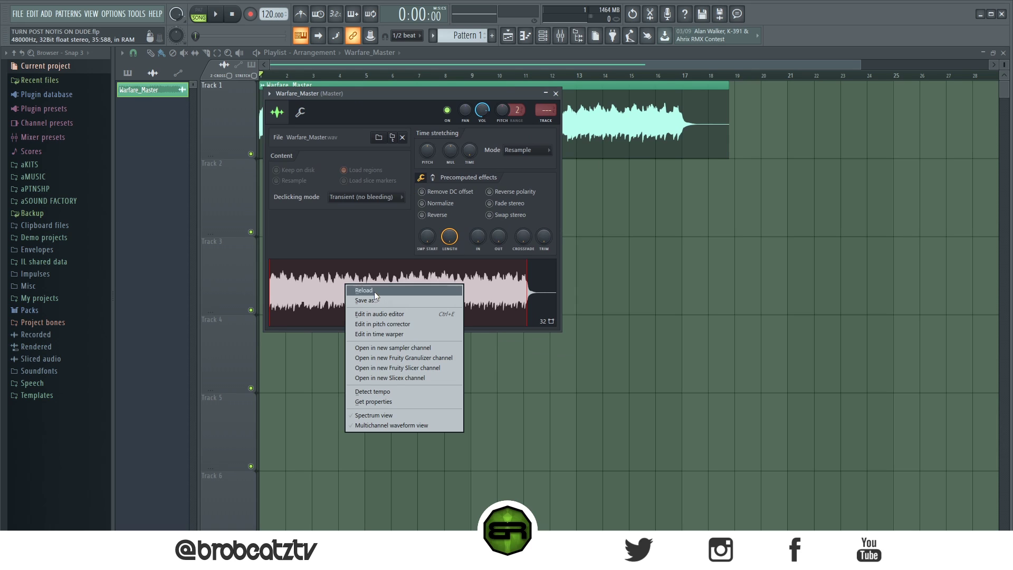
pyautogui.click(394, 378)
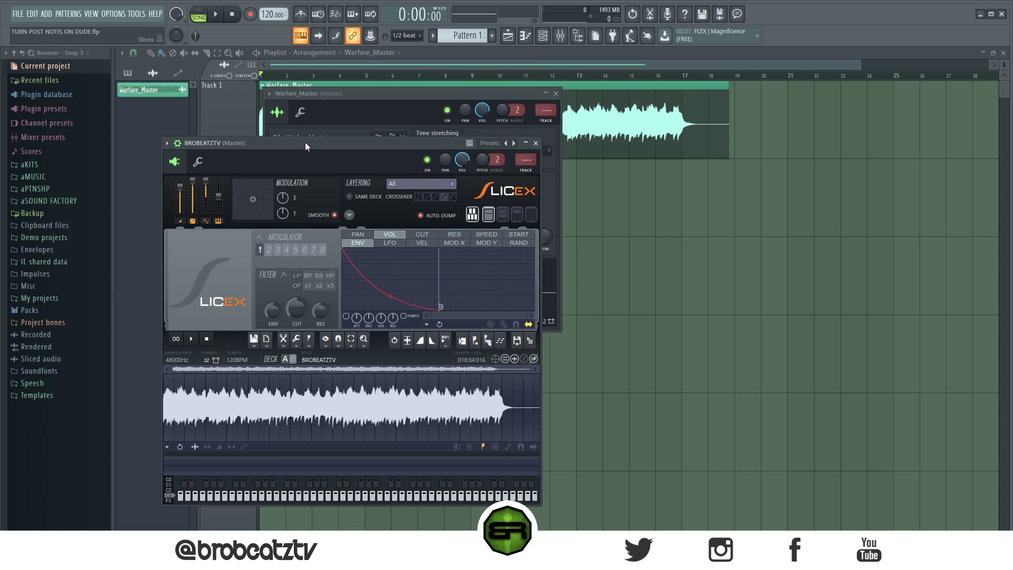
pyautogui.moveTo(305, 142); pyautogui.dragTo(405, 88)
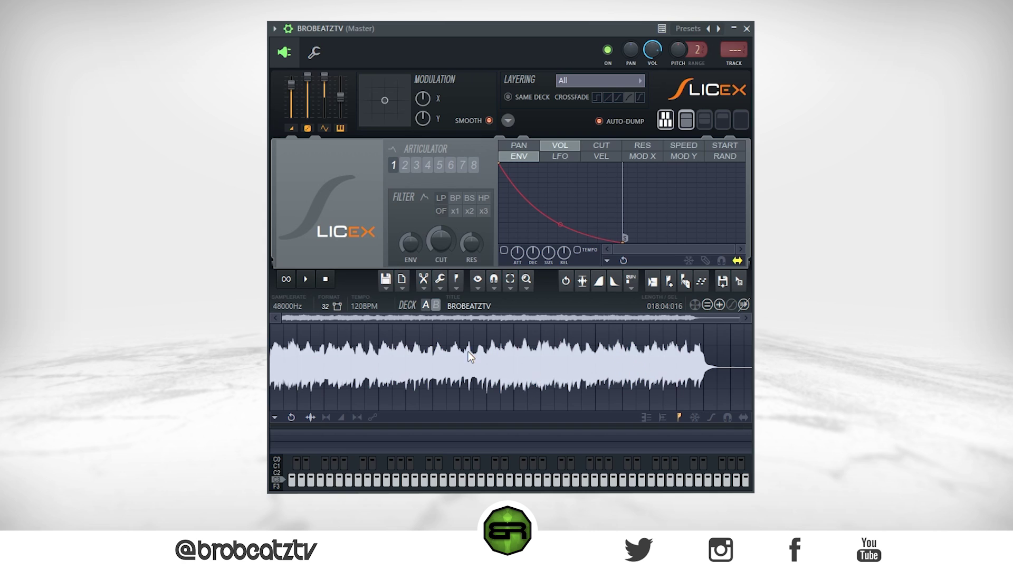
# Chop the sample with Large grid-slicing and preview slices Mar #1, #2 and #5
pyautogui.click(685, 282)
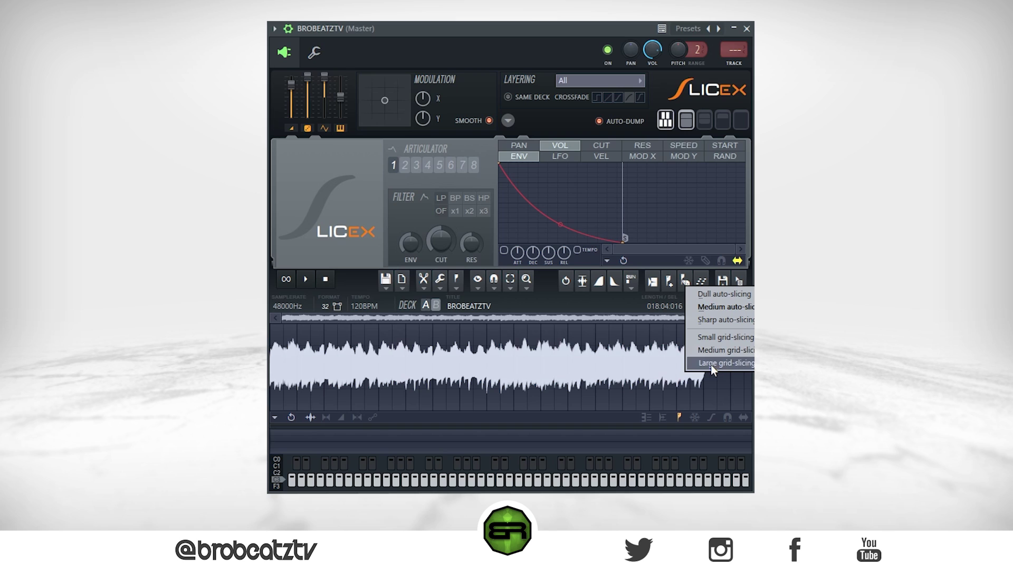
pyautogui.click(727, 364)
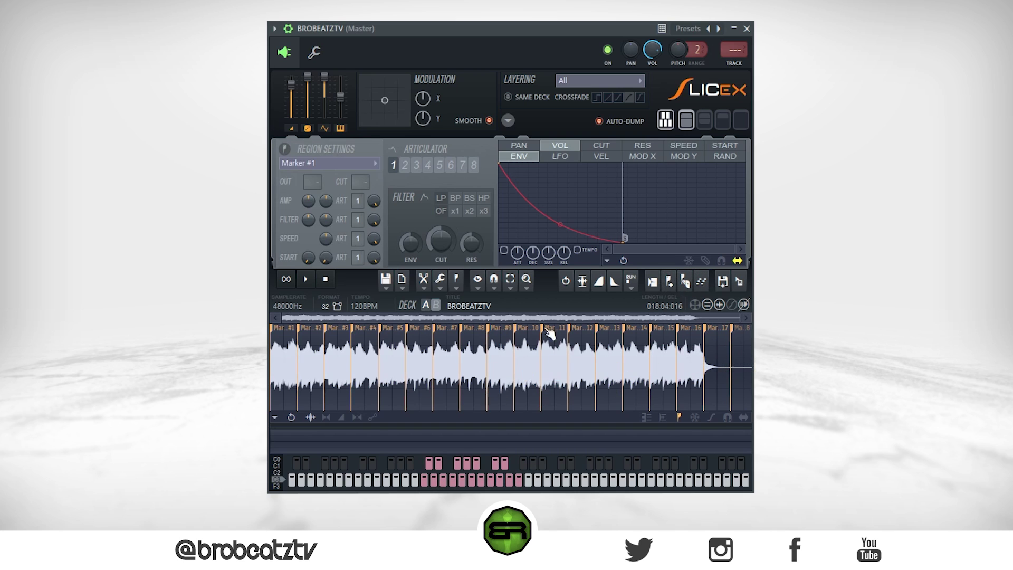
pyautogui.click(289, 376)
pyautogui.click(312, 373)
pyautogui.click(385, 380)
# Audition slices Mar #1, #12, #11, #4 and #10 from the slice keys
pyautogui.click(433, 487)
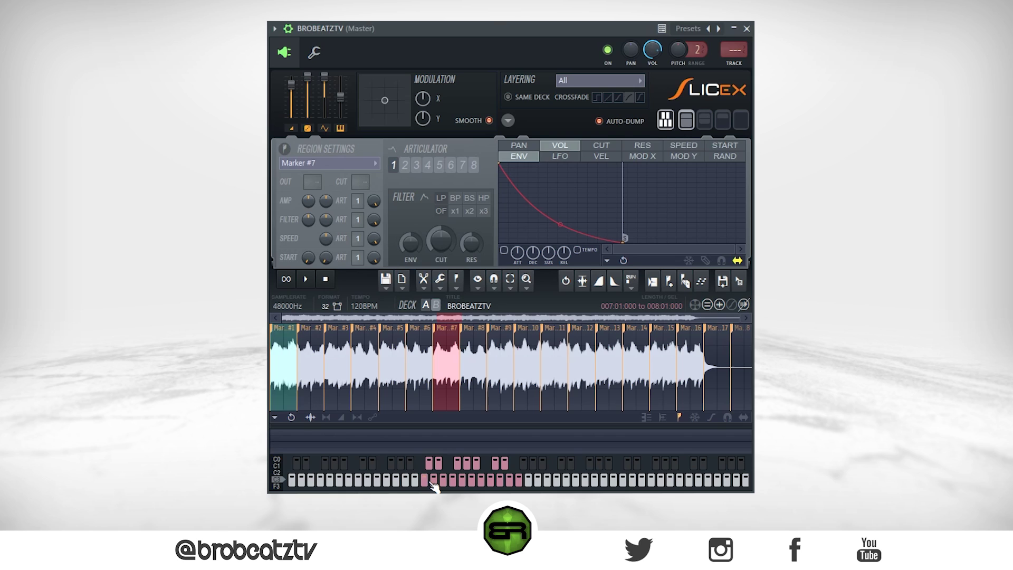
pyautogui.click(481, 482)
pyautogui.click(479, 464)
pyautogui.click(480, 467)
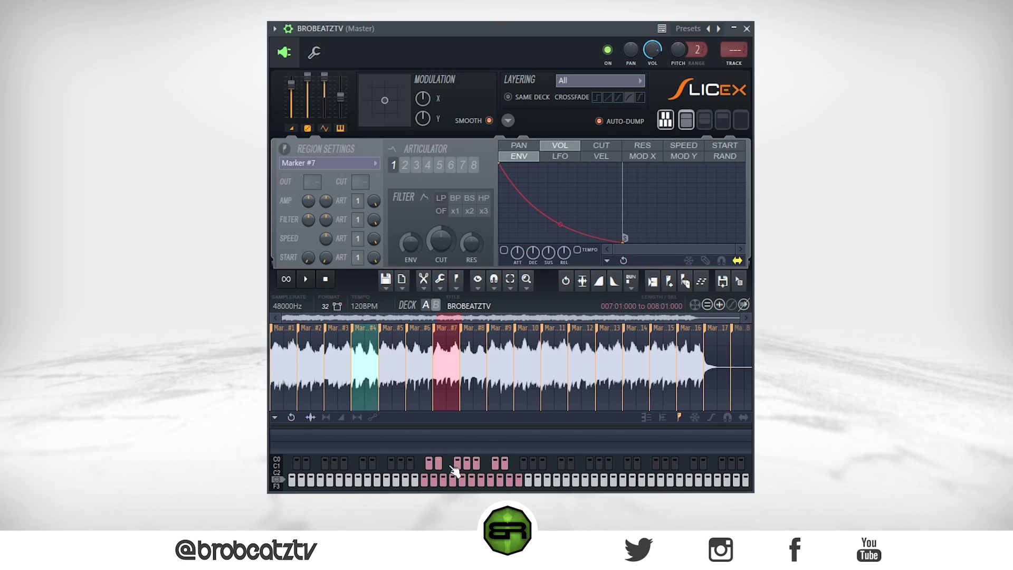
pyautogui.click(481, 481)
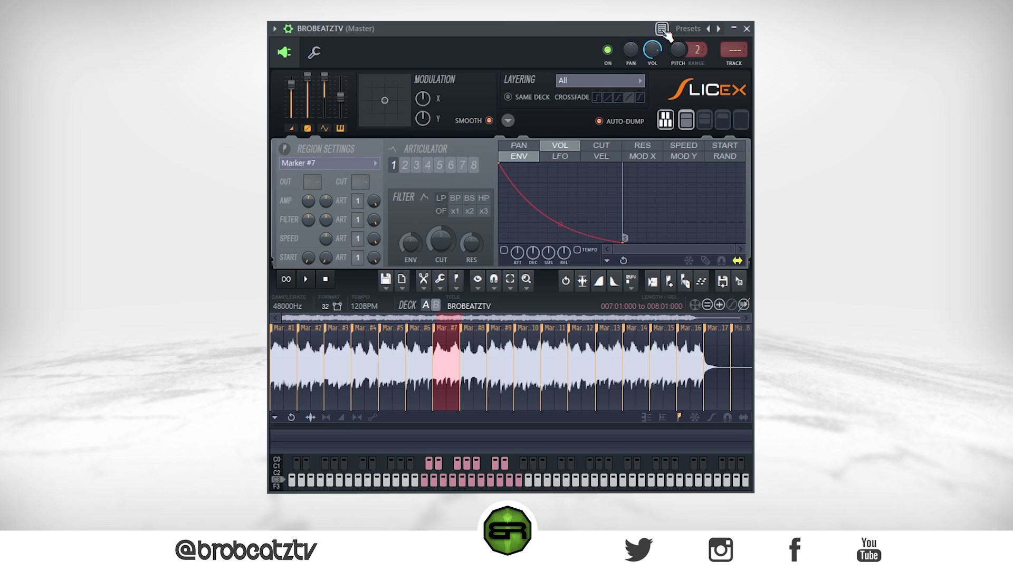
pyautogui.click(518, 394)
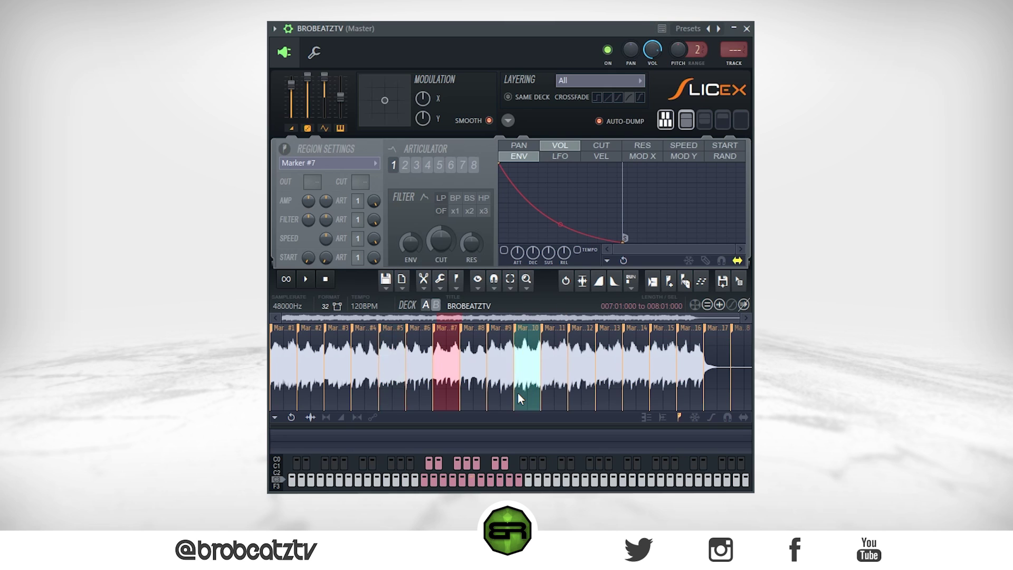
pyautogui.click(534, 408)
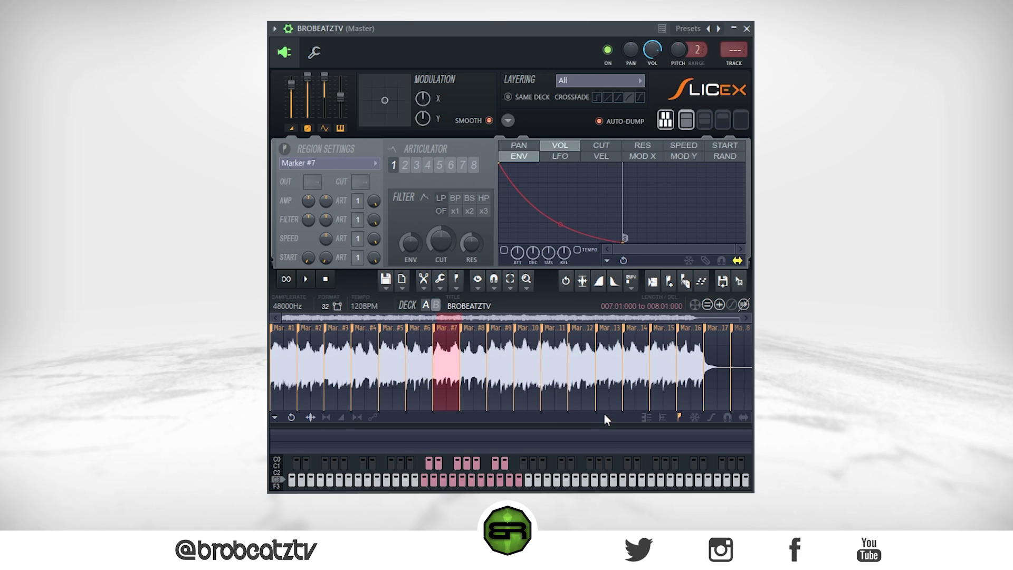
pyautogui.click(458, 290)
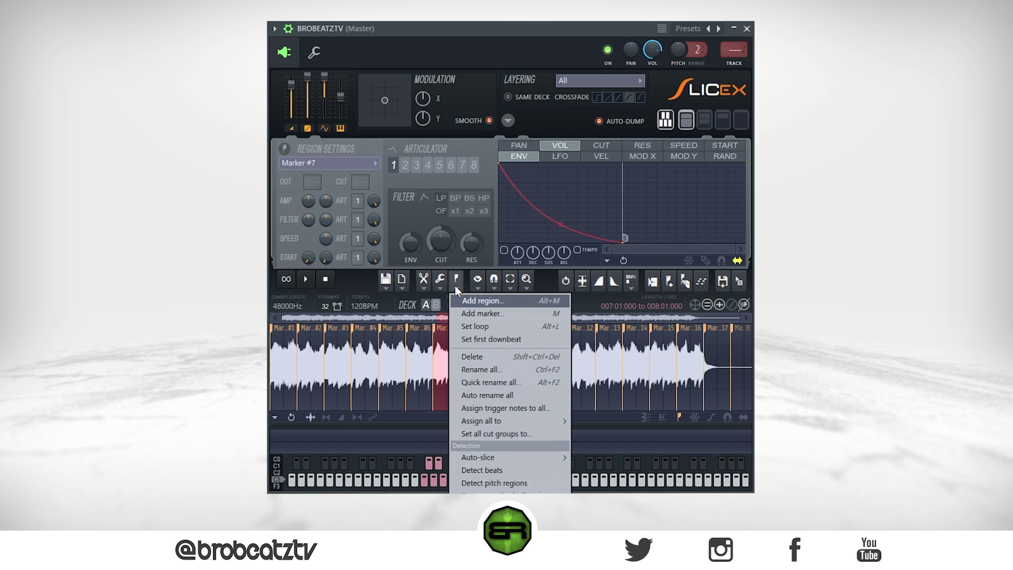
# Set the cut group of all slices to 1
pyautogui.click(511, 435)
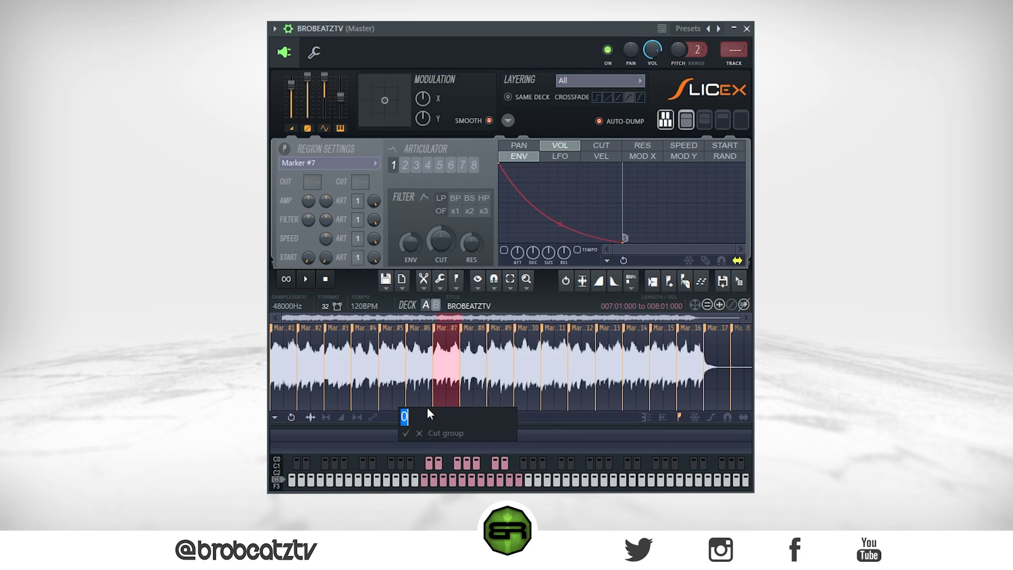
pyautogui.write('1')
pyautogui.click(407, 434)
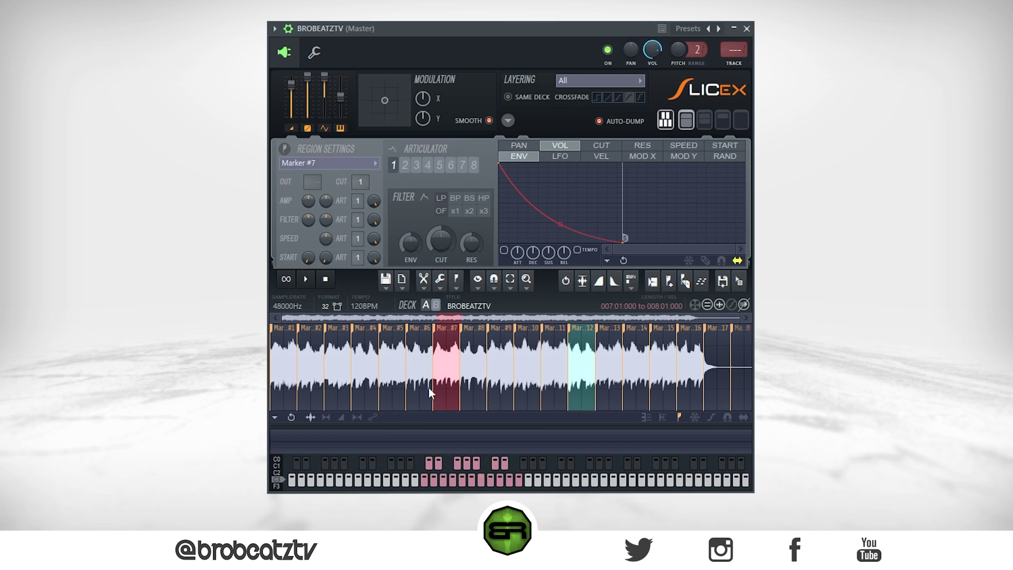
# Show Marker #1's region settings and scroll through the markers checking each CUT value is 1
pyautogui.click(345, 164)
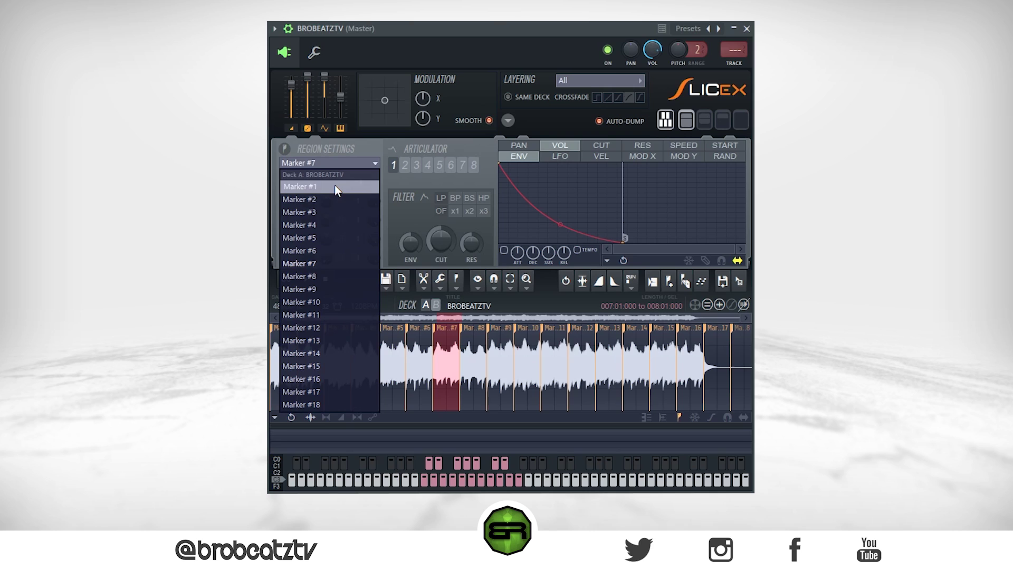
pyautogui.click(334, 187)
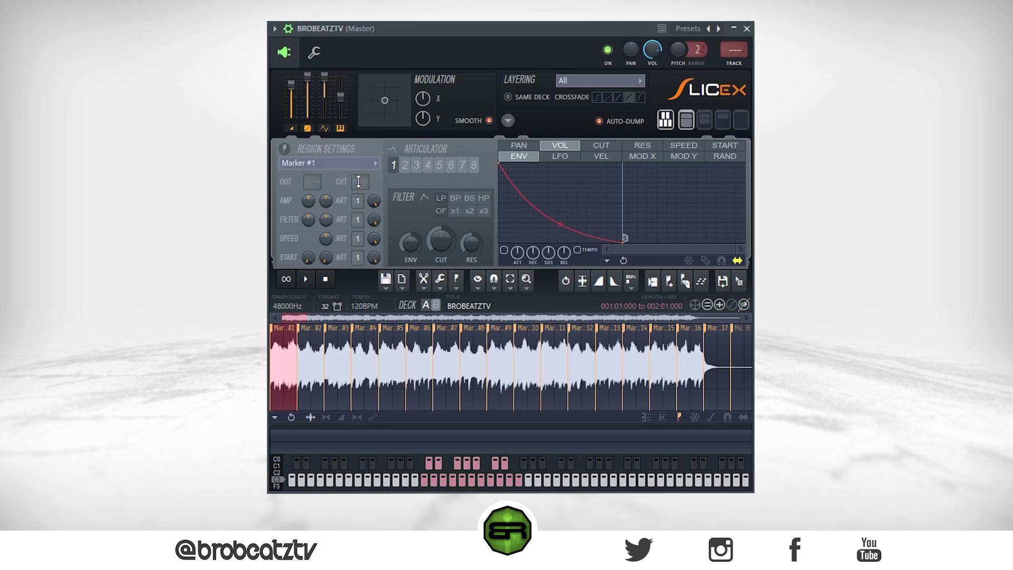
pyautogui.scroll(-1, 348, 170)
pyautogui.scroll(-1, 361, 182)
pyautogui.scroll(-2, 357, 181)
pyautogui.scroll(-1, 353, 169)
pyautogui.scroll(-1, 355, 170)
pyautogui.scroll(-1, 356, 173)
pyautogui.scroll(3, 356, 172)
pyautogui.scroll(-1, 355, 170)
pyautogui.scroll(-4, 362, 169)
# Enable the VOL ENV volume envelope and clear its decaying shape
pyautogui.click(504, 253)
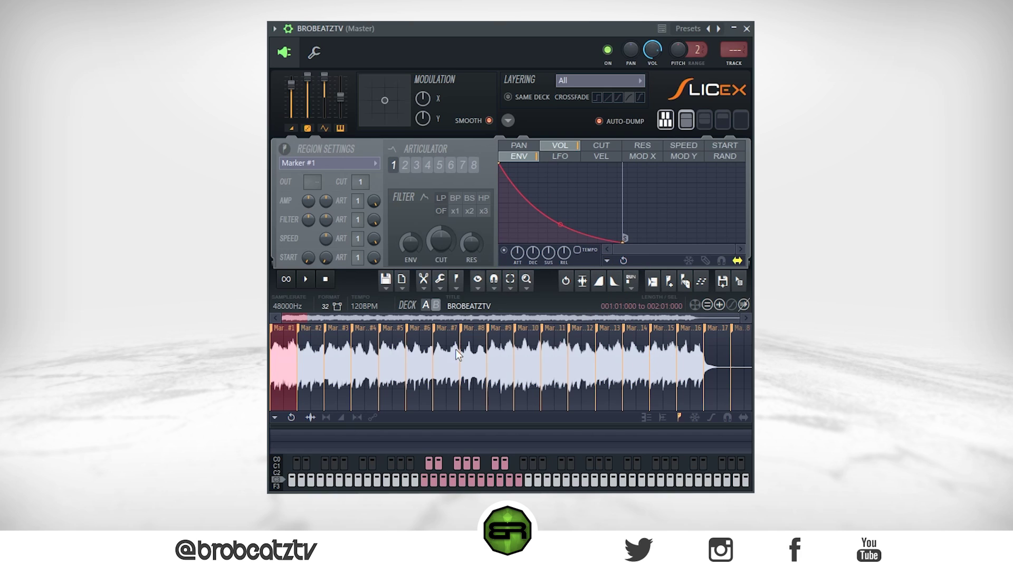
pyautogui.rightClick(624, 242)
pyautogui.click(638, 261)
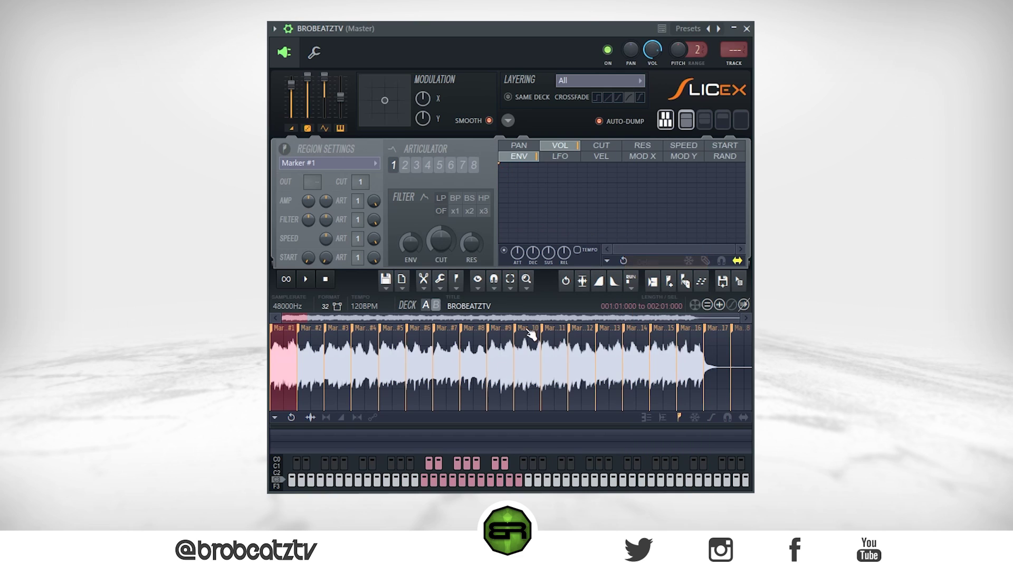
# Draw a held full-level envelope line and drag its end point out to lengthen it
pyautogui.moveTo(539, 181); pyautogui.dragTo(647, 162)
pyautogui.moveTo(733, 249); pyautogui.dragTo(686, 249)
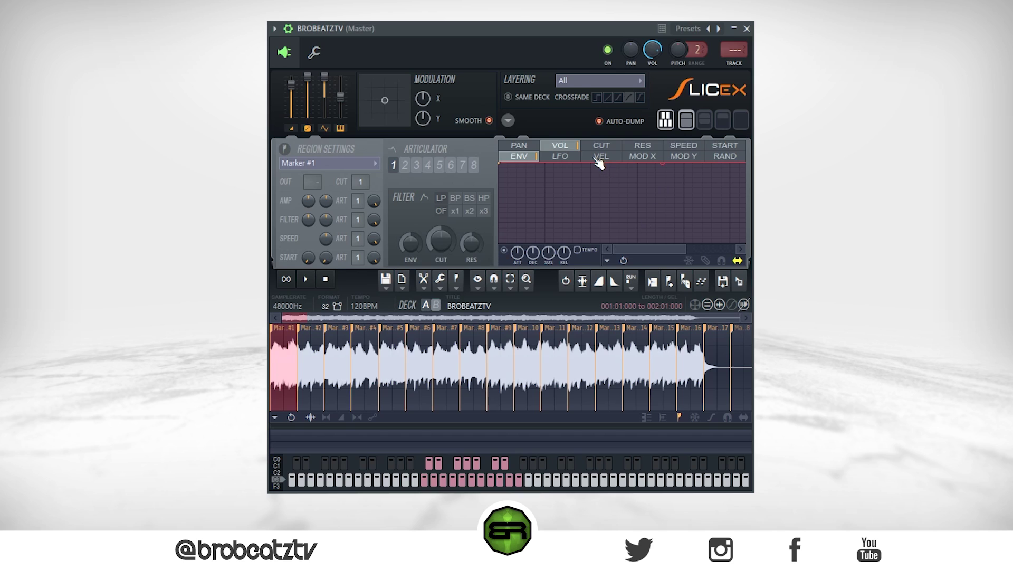
pyautogui.moveTo(612, 174)
pyautogui.mouseDown()
pyautogui.moveTo(570, 153)
pyautogui.moveTo(536, 153)
pyautogui.mouseUp()
pyautogui.rightClick(536, 163)
pyautogui.click(555, 182)
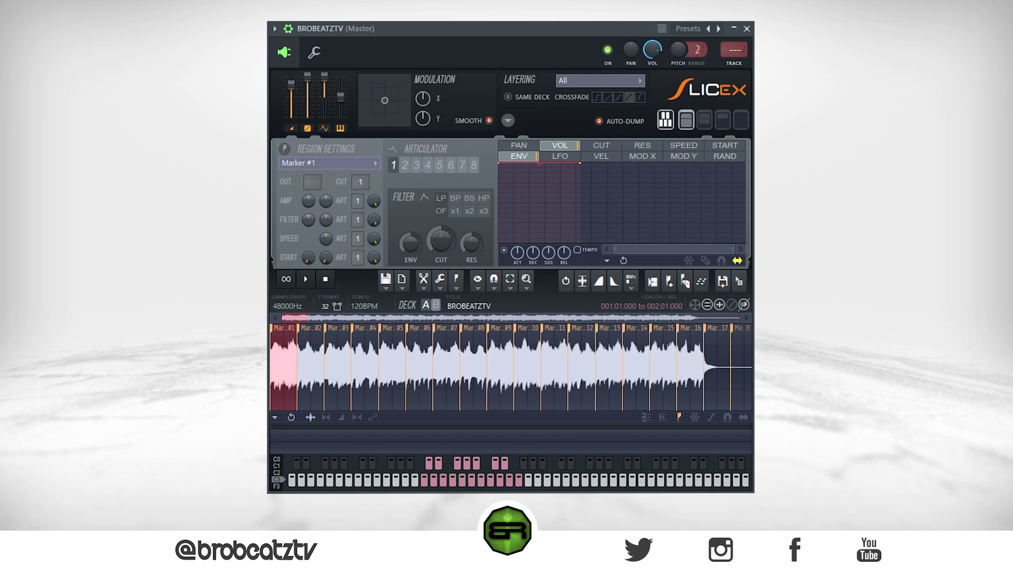
pyautogui.scroll(3, 620, 194)
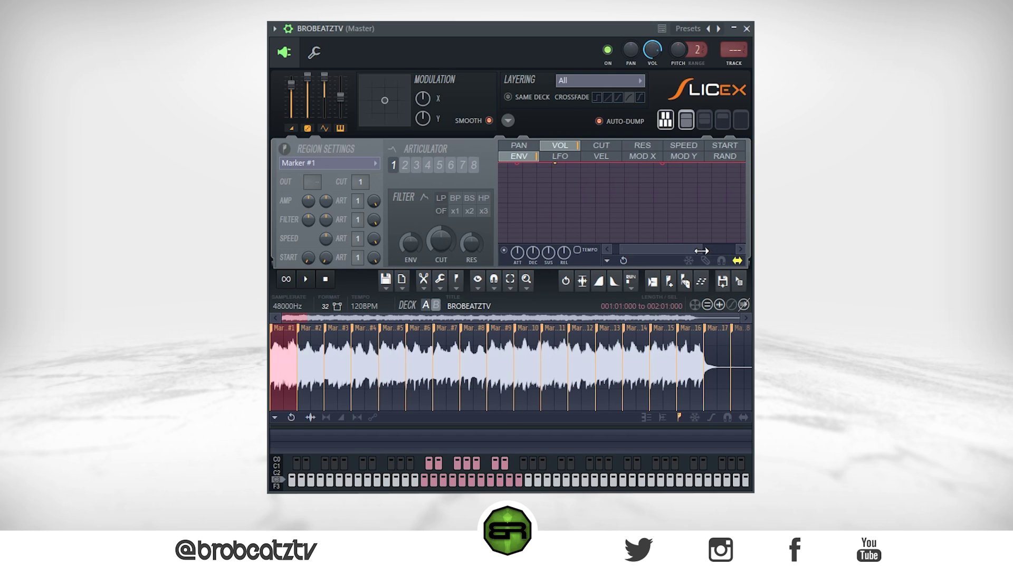
pyautogui.scroll(-3, 708, 241)
pyautogui.scroll(1, 654, 251)
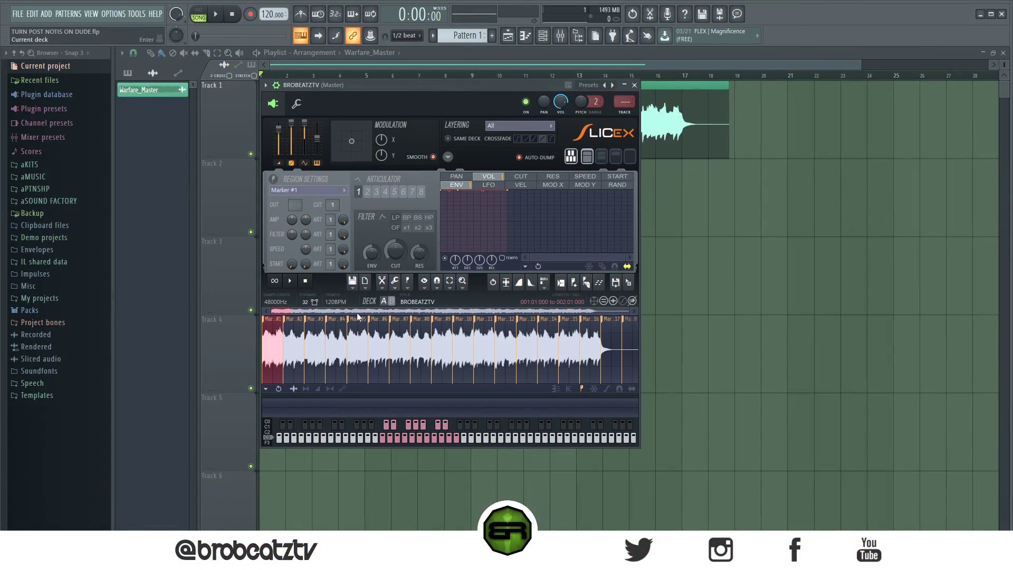
pyautogui.click(542, 36)
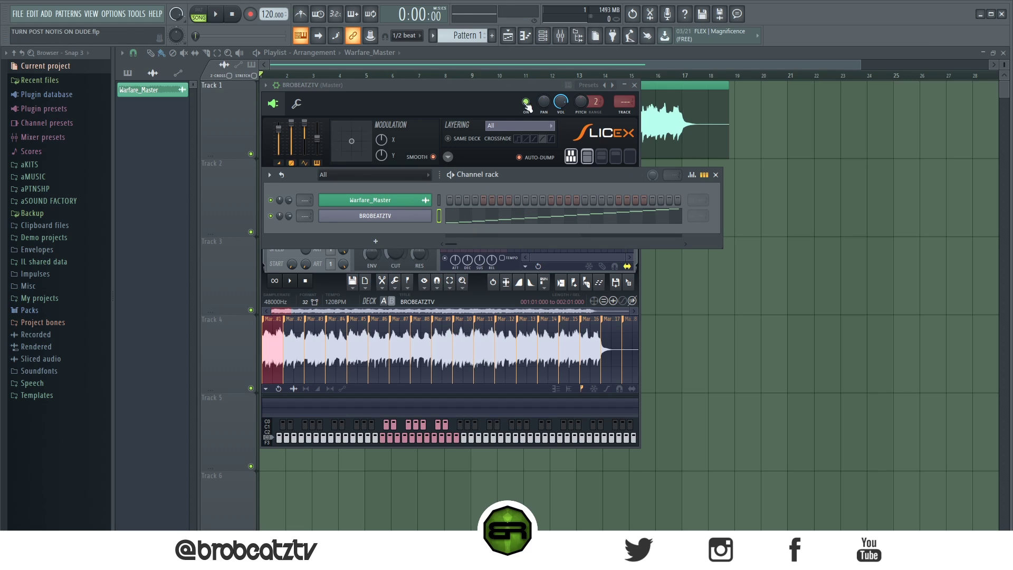
pyautogui.click(543, 35)
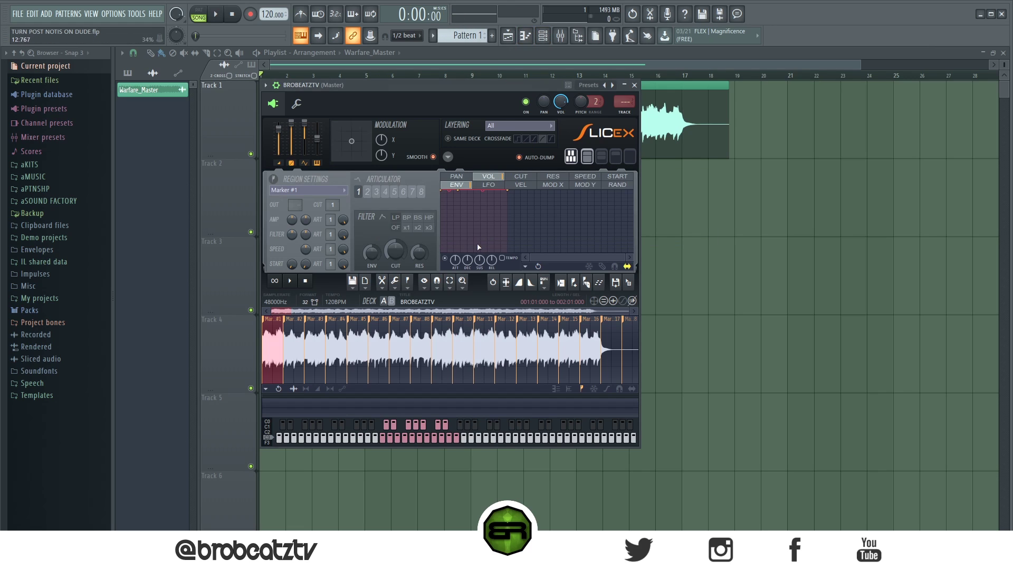